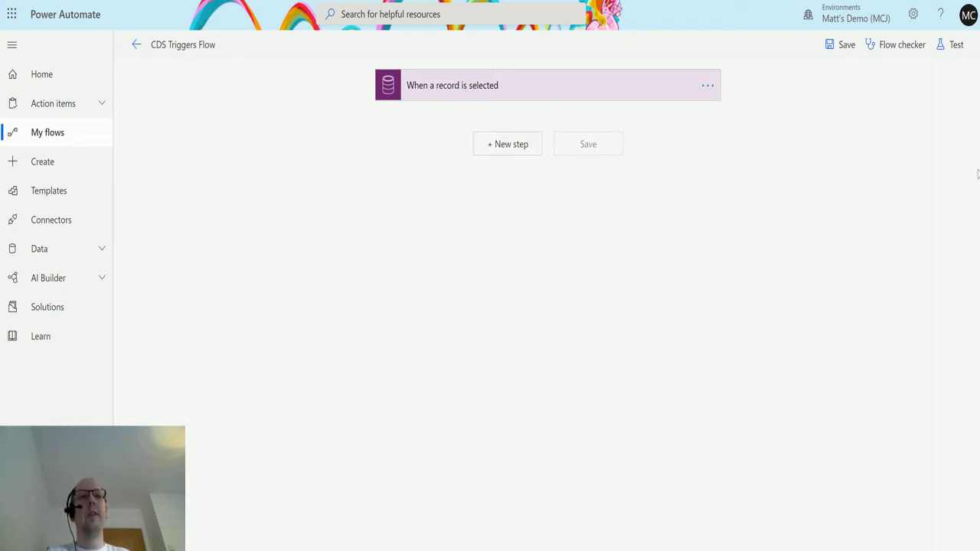
Add a Common Data Service 'Update a record' action after the record-selected trigger
{"action": "left_click", "coordinate": [617, 93]}
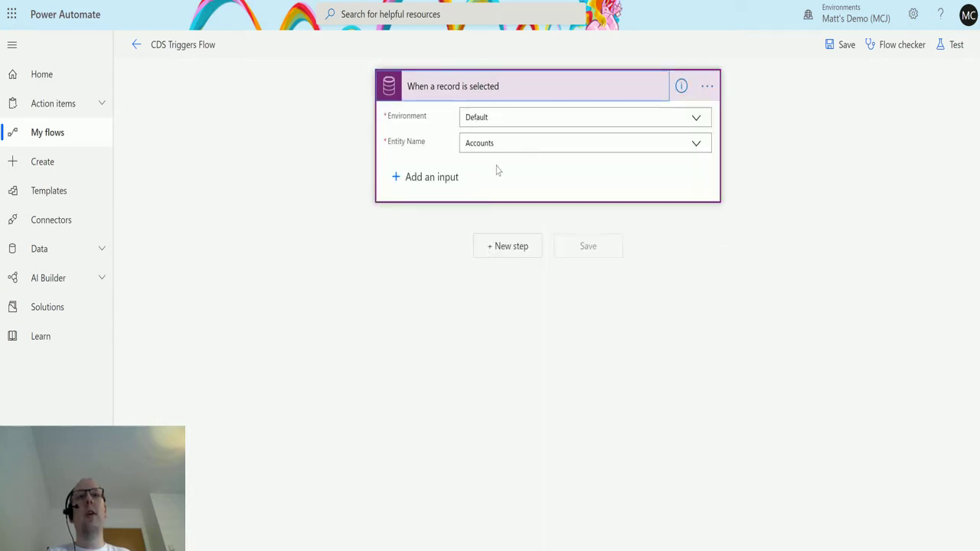
{"action": "left_click", "coordinate": [589, 90]}
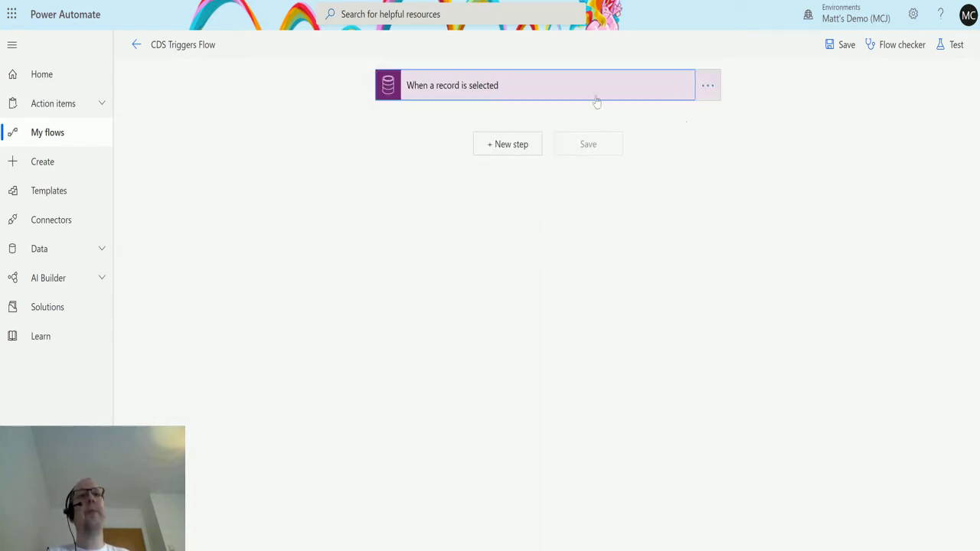
{"action": "left_click", "coordinate": [527, 148]}
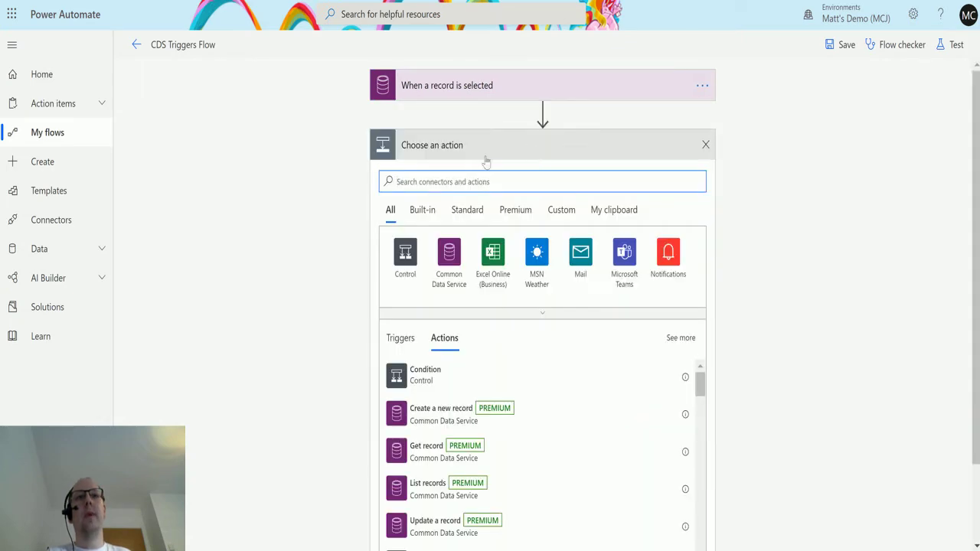
{"action": "left_click", "coordinate": [452, 256]}
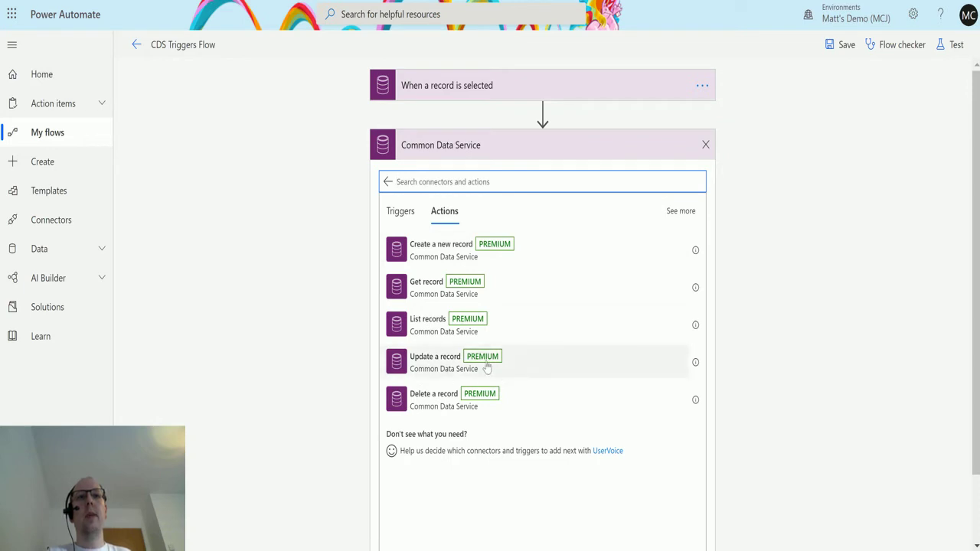
{"action": "left_click", "coordinate": [460, 370]}
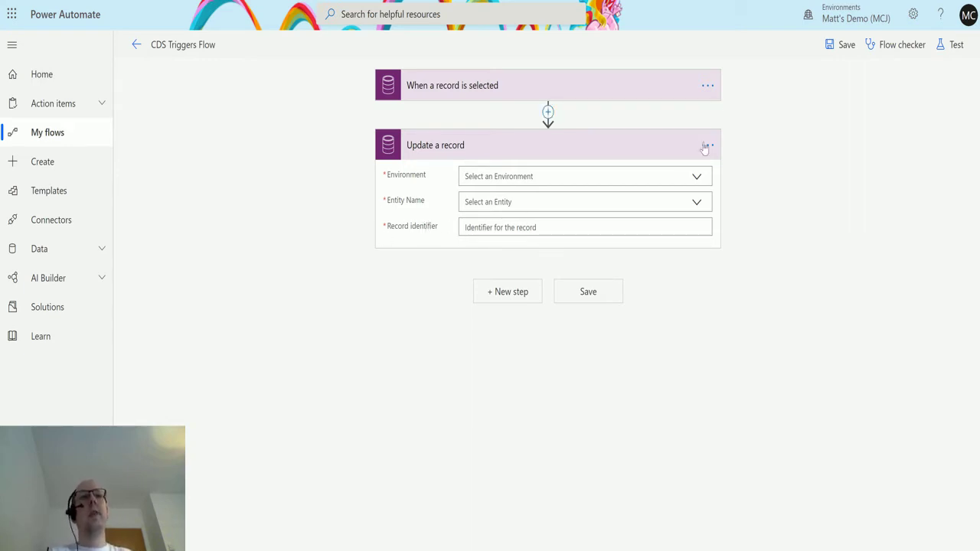
Set the Update a record environment to (Current) in place of the demo environment
{"action": "left_click", "coordinate": [697, 177]}
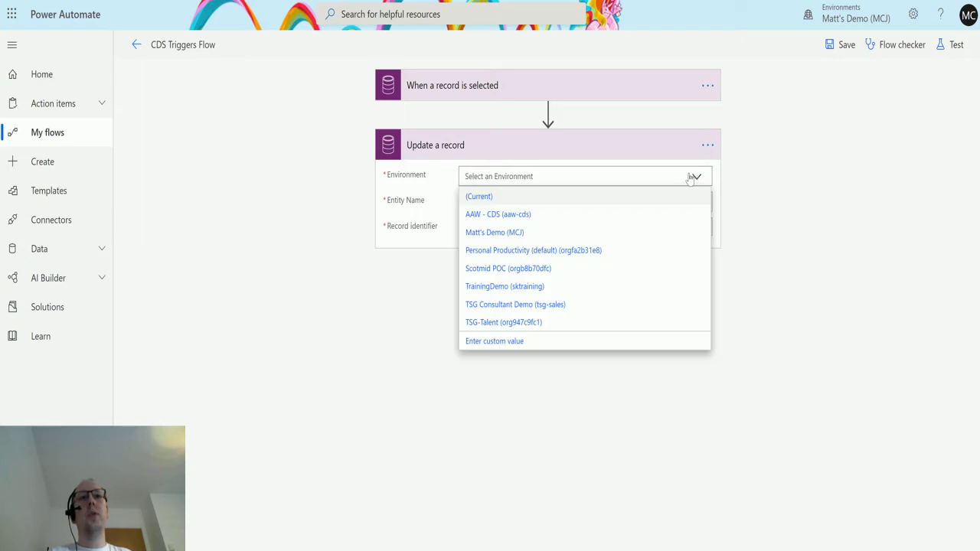
{"action": "left_click", "coordinate": [527, 233]}
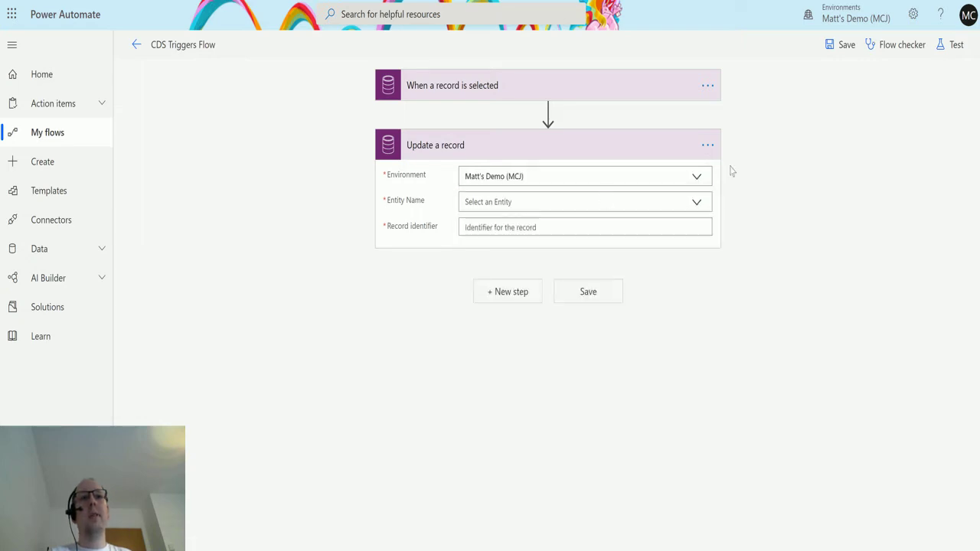
{"action": "left_click", "coordinate": [696, 179]}
{"action": "left_click", "coordinate": [559, 196]}
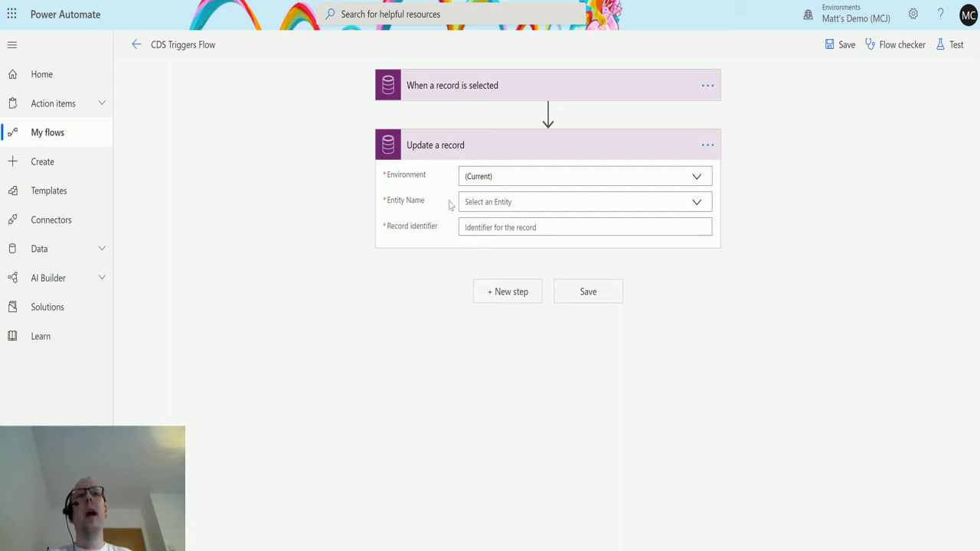
Choose Accounts as the entity name and start filling the Record identifier field
{"action": "left_click", "coordinate": [698, 207]}
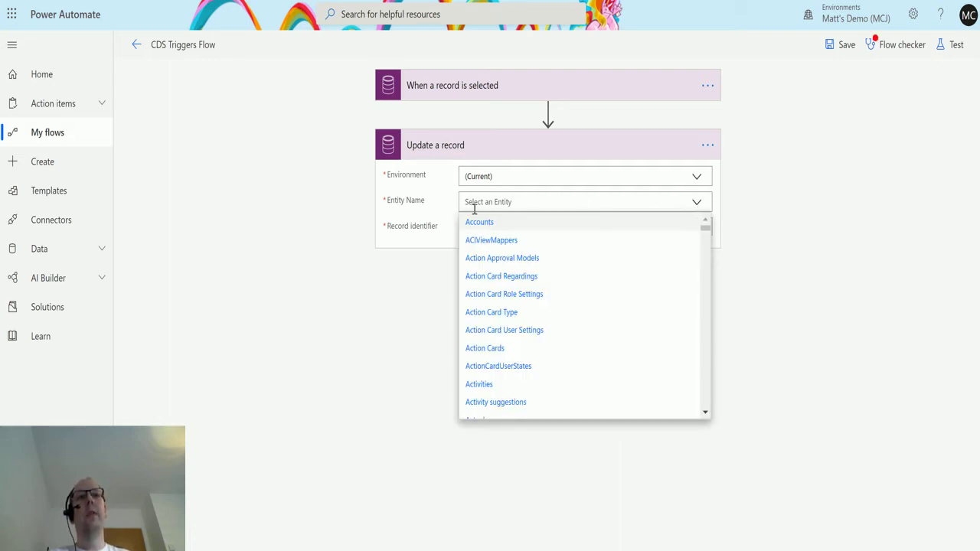
{"action": "left_click", "coordinate": [499, 228]}
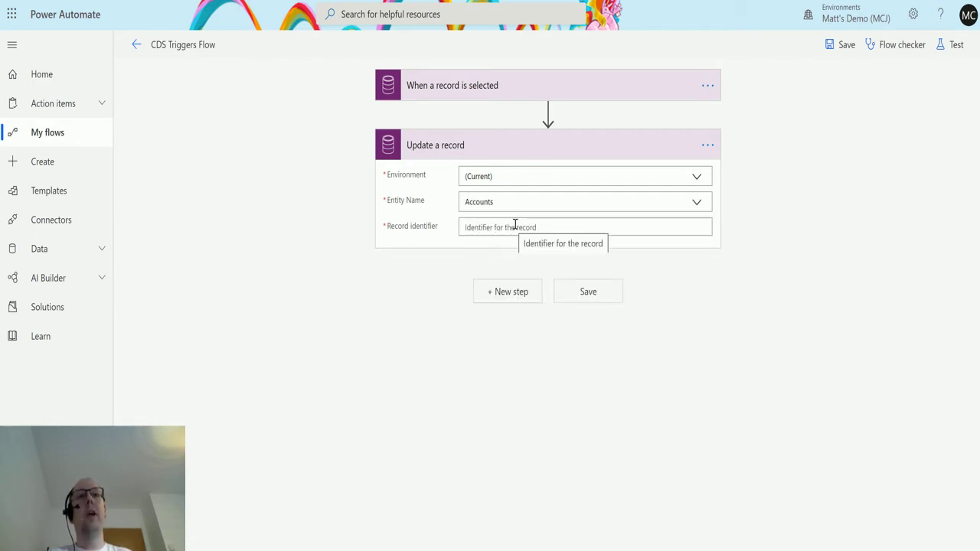
{"action": "left_click", "coordinate": [518, 227]}
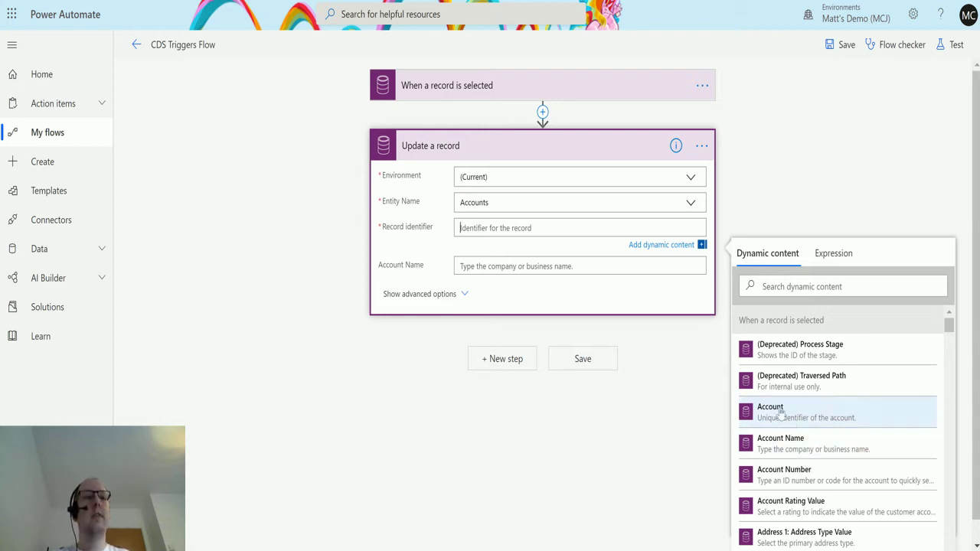
Insert the trigger's Account dynamic value as the Record identifier
{"action": "left_click", "coordinate": [779, 414]}
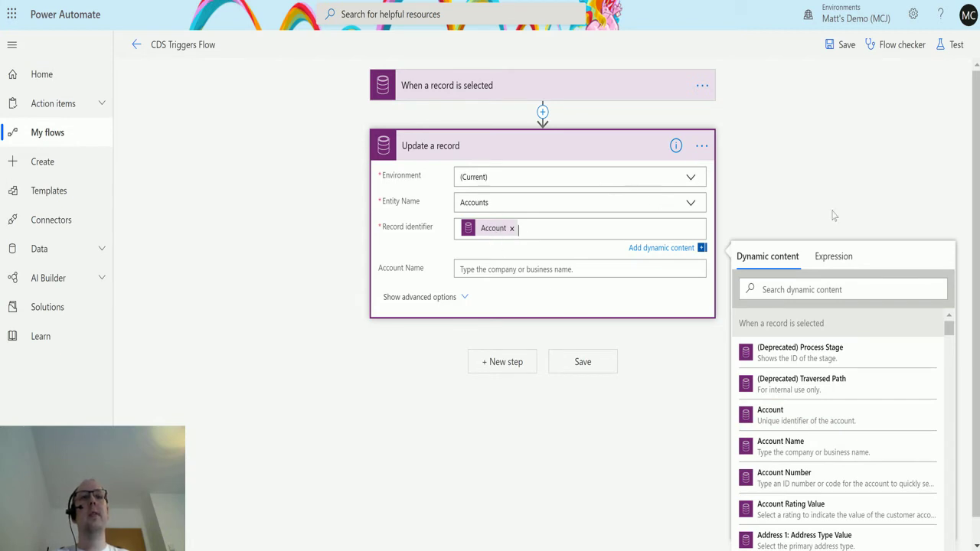
{"action": "left_click", "coordinate": [683, 306]}
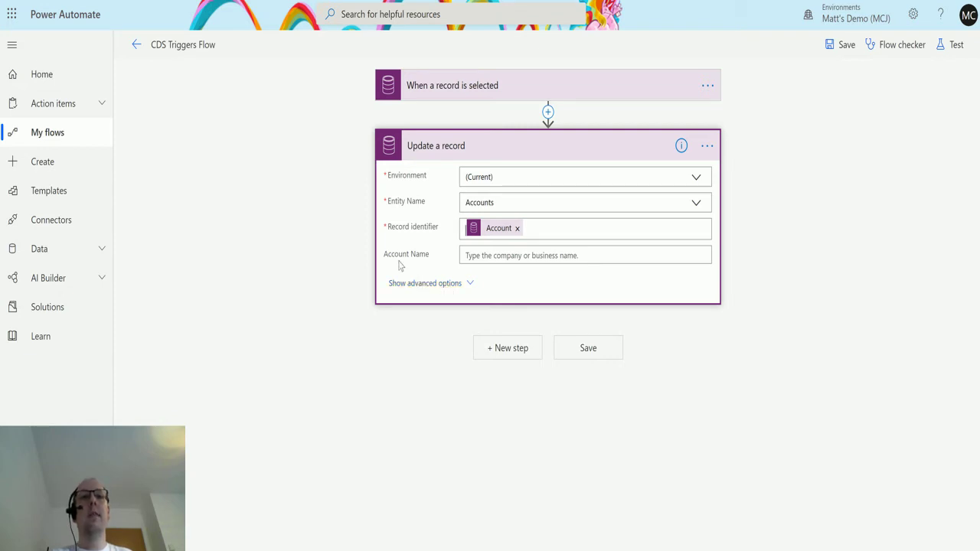
Show advanced options on Update a record and scroll through all the Account fields
{"action": "left_click", "coordinate": [450, 291]}
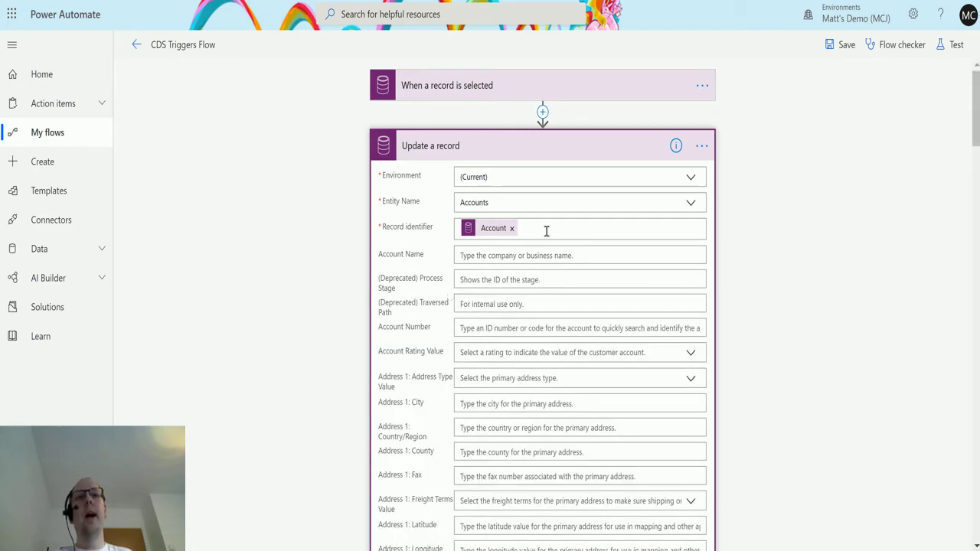
{"action": "scroll", "coordinate": [546, 230], "scroll_direction": "down", "scroll_amount": 7}
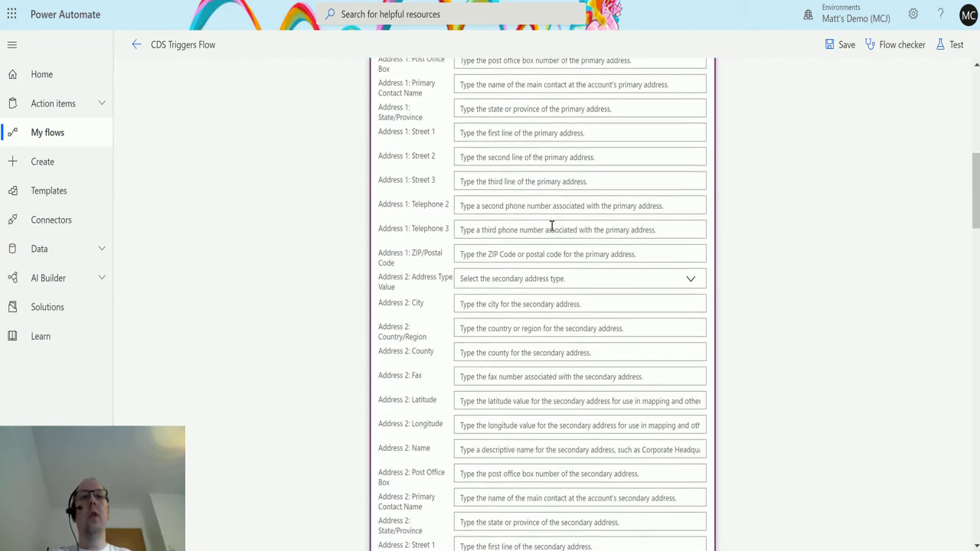
{"action": "scroll", "coordinate": [552, 227], "scroll_direction": "down", "scroll_amount": 14}
{"action": "scroll", "coordinate": [553, 233], "scroll_direction": "up", "scroll_amount": 8}
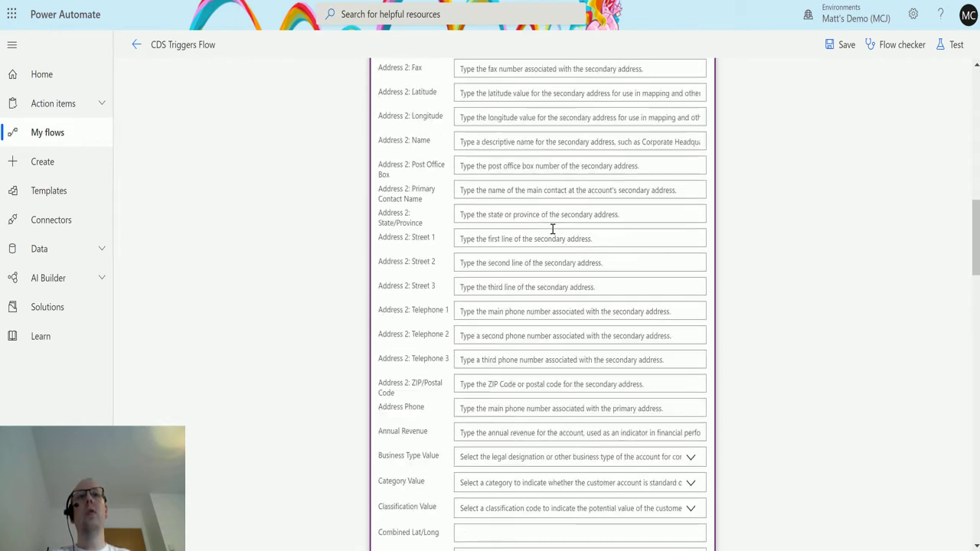
{"action": "scroll", "coordinate": [552, 229], "scroll_direction": "up", "scroll_amount": 3}
{"action": "scroll", "coordinate": [553, 233], "scroll_direction": "down", "scroll_amount": 5}
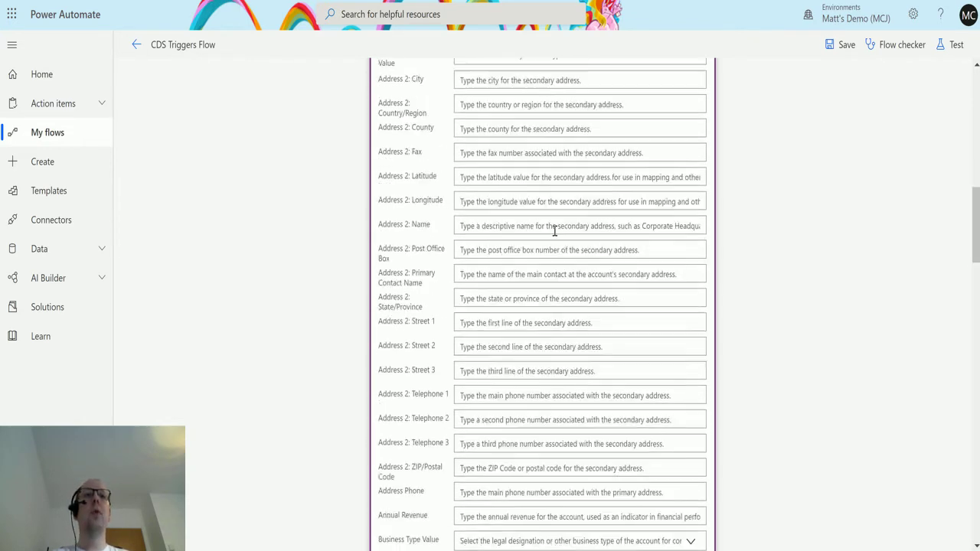
{"action": "scroll", "coordinate": [555, 234], "scroll_direction": "up", "scroll_amount": 5}
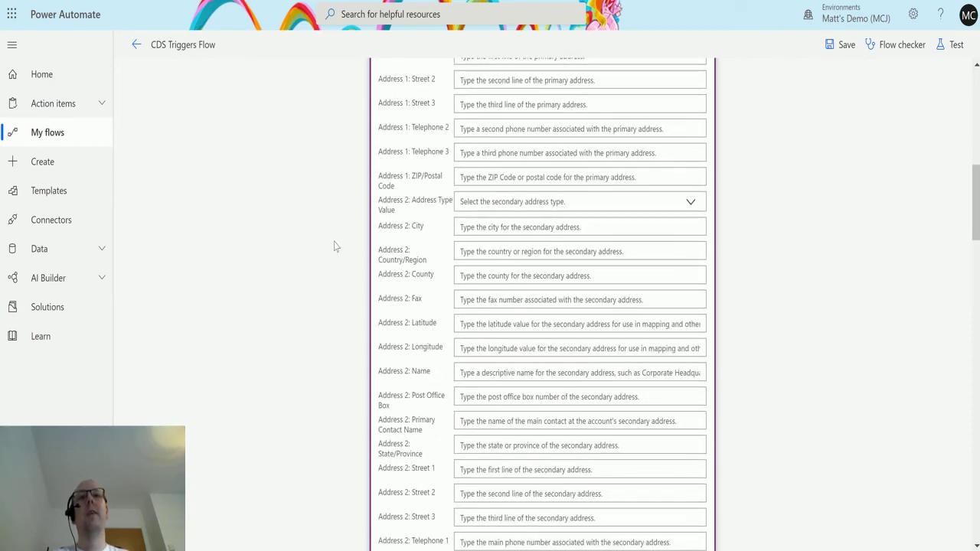
{"action": "scroll", "coordinate": [532, 253], "scroll_direction": "down", "scroll_amount": 5}
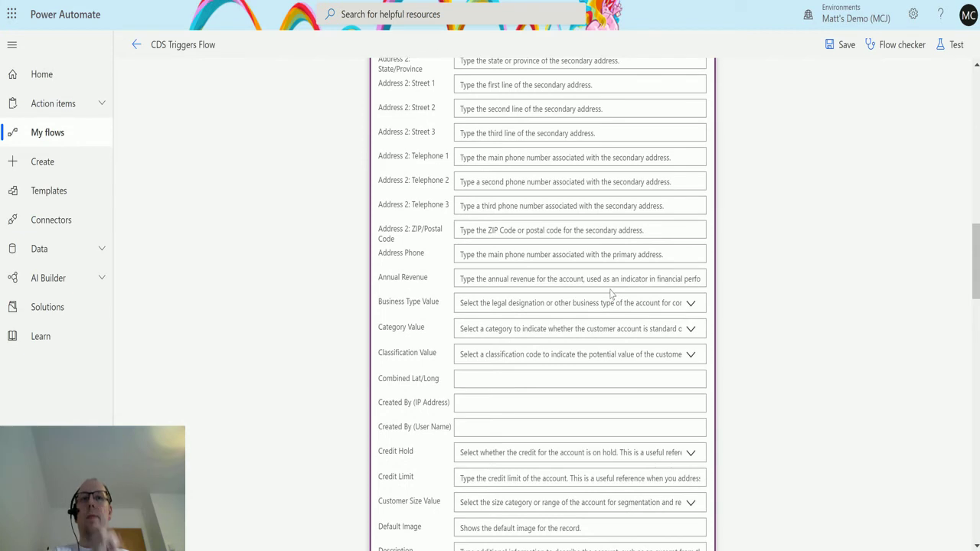
{"action": "scroll", "coordinate": [513, 206], "scroll_direction": "down", "scroll_amount": 2}
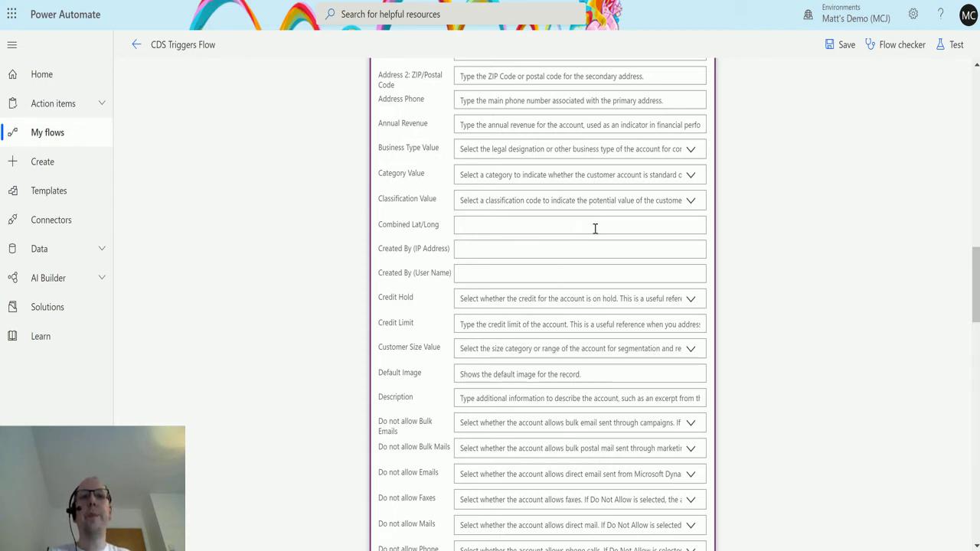
{"action": "scroll", "coordinate": [499, 218], "scroll_direction": "down", "scroll_amount": 4}
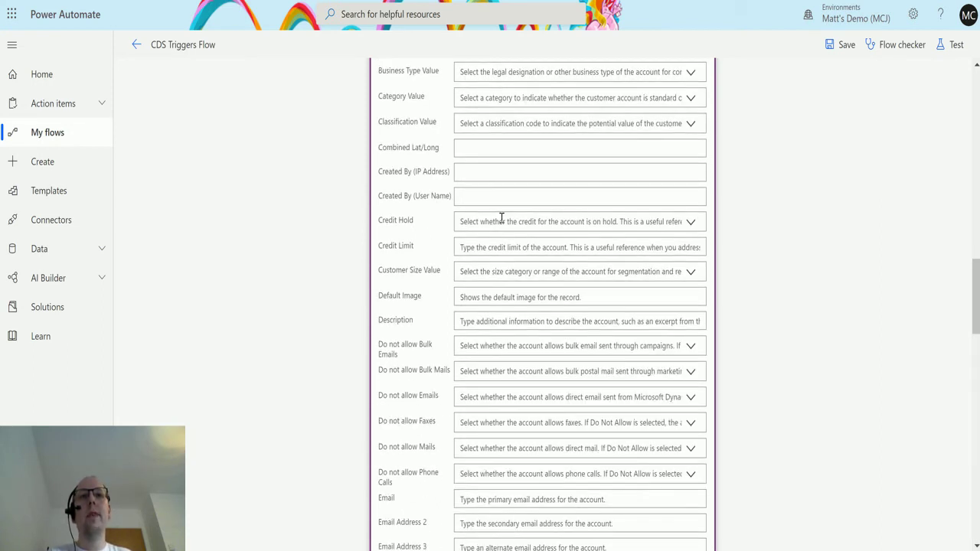
{"action": "scroll", "coordinate": [517, 212], "scroll_direction": "down", "scroll_amount": 3}
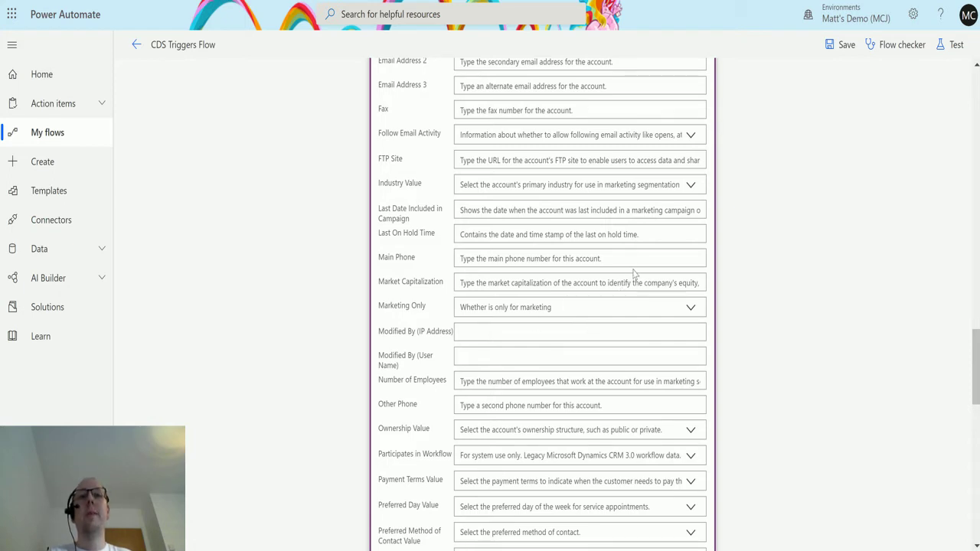
{"action": "scroll", "coordinate": [635, 274], "scroll_direction": "down", "scroll_amount": 2}
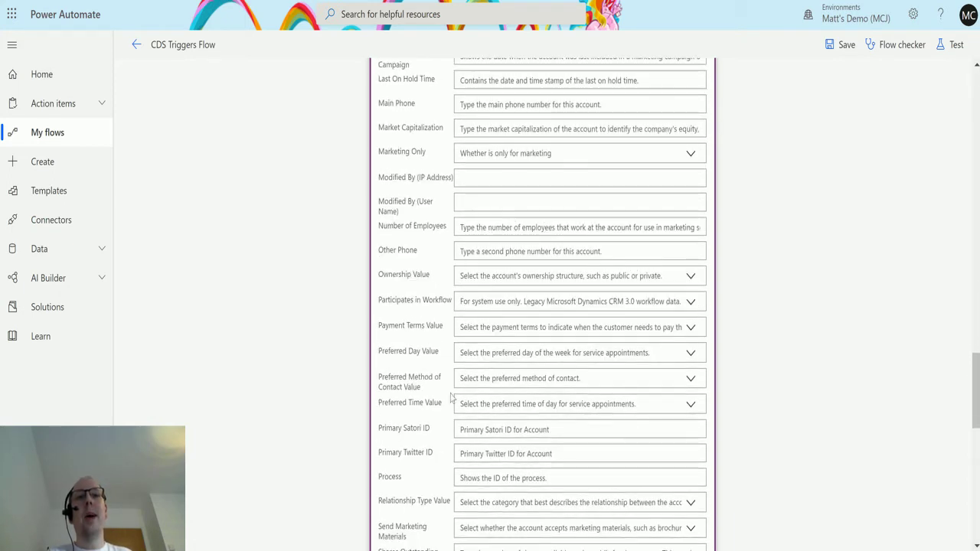
{"action": "scroll", "coordinate": [541, 262], "scroll_direction": "down", "scroll_amount": 1}
{"action": "scroll", "coordinate": [528, 263], "scroll_direction": "down", "scroll_amount": 3}
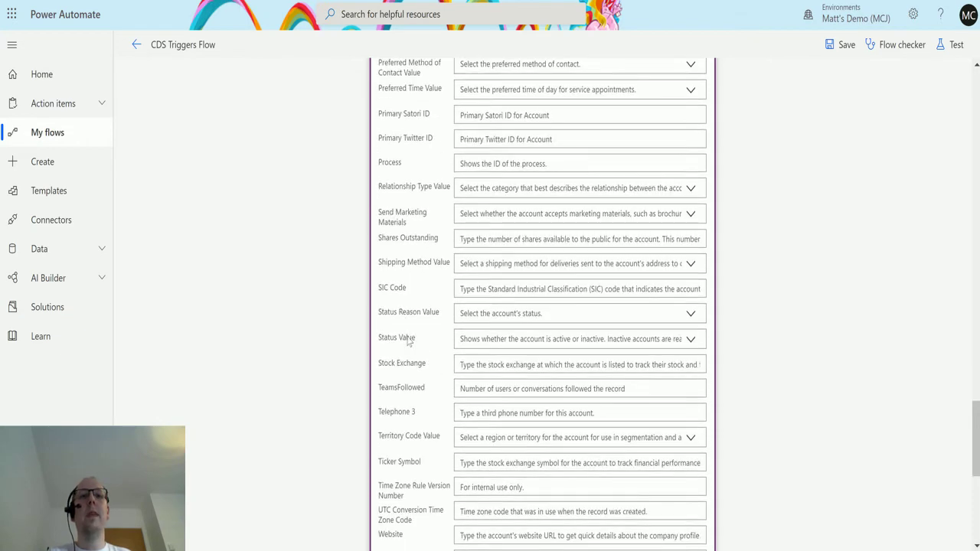
{"action": "scroll", "coordinate": [408, 342], "scroll_direction": "down", "scroll_amount": 5}
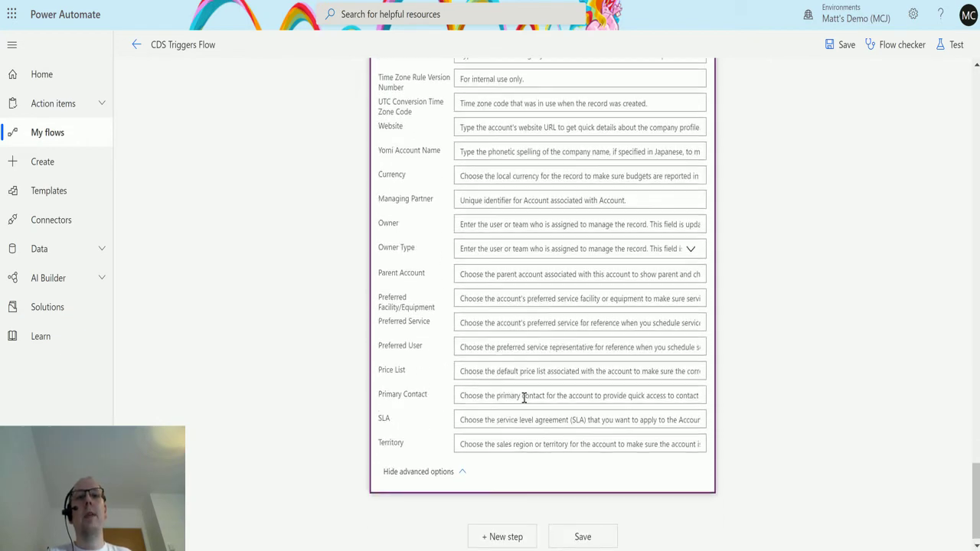
{"action": "scroll", "coordinate": [524, 398], "scroll_direction": "up", "scroll_amount": 14}
{"action": "scroll", "coordinate": [628, 203], "scroll_direction": "up", "scroll_amount": 10}
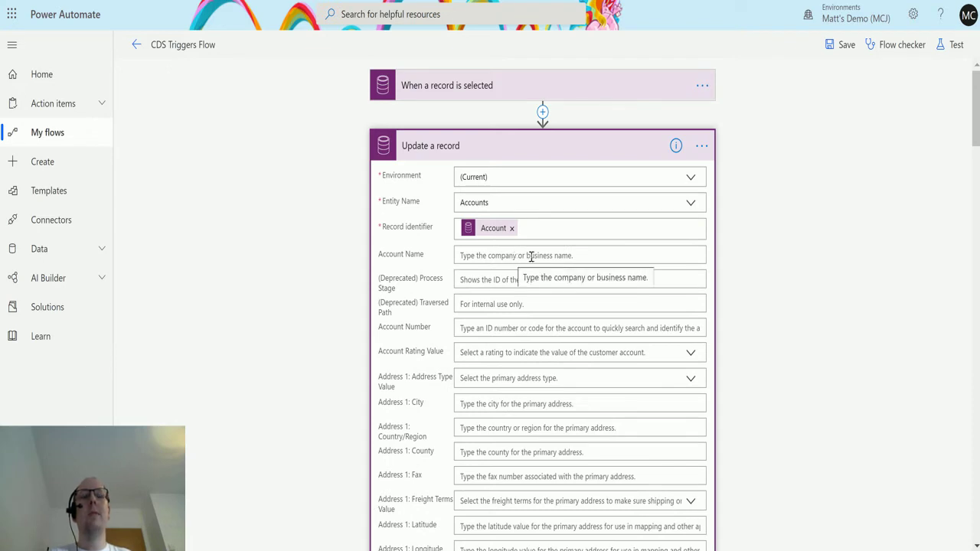
Enter 'Matt's Awesome Company' as the Account Name value and save the flow
{"action": "left_click", "coordinate": [576, 256]}
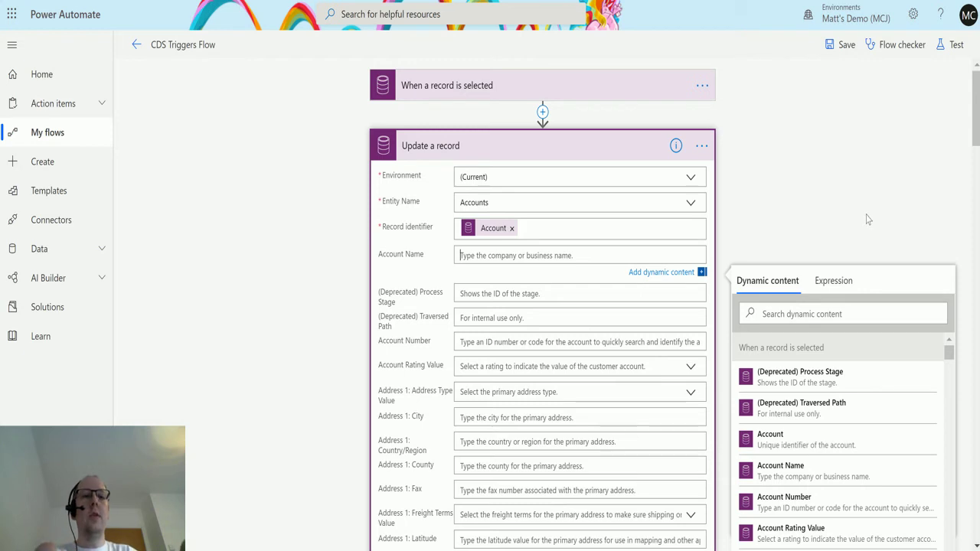
{"action": "type", "text": "Matt's Awesome"}
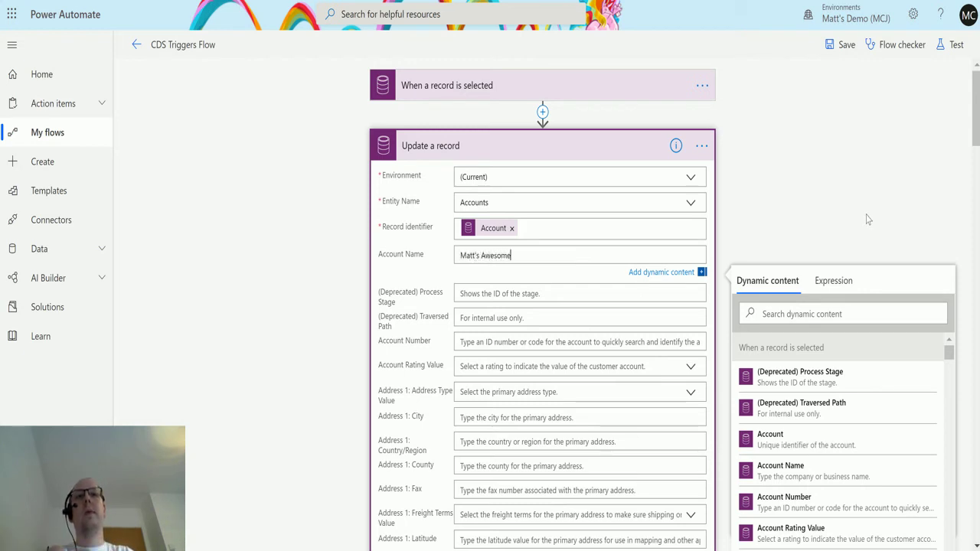
{"action": "type", "text": " Company"}
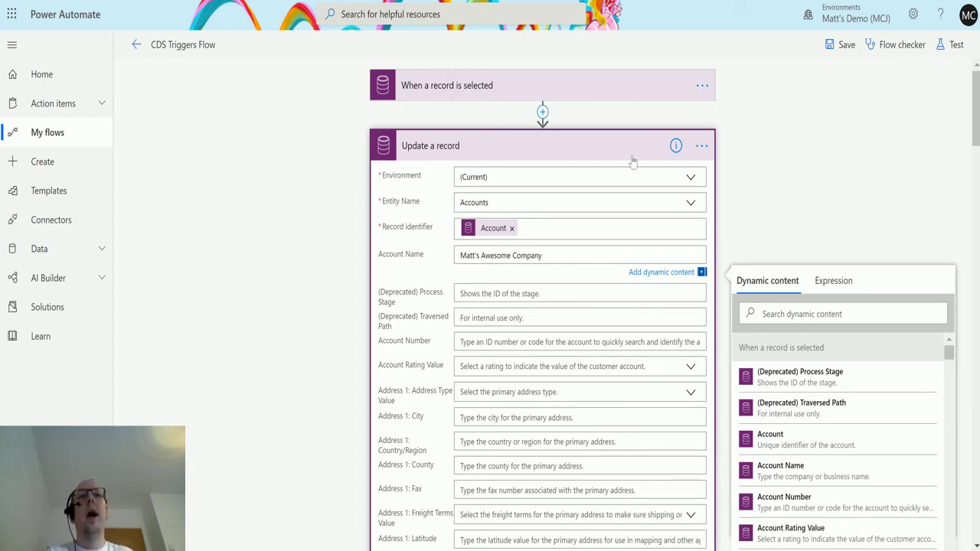
{"action": "left_click", "coordinate": [843, 46]}
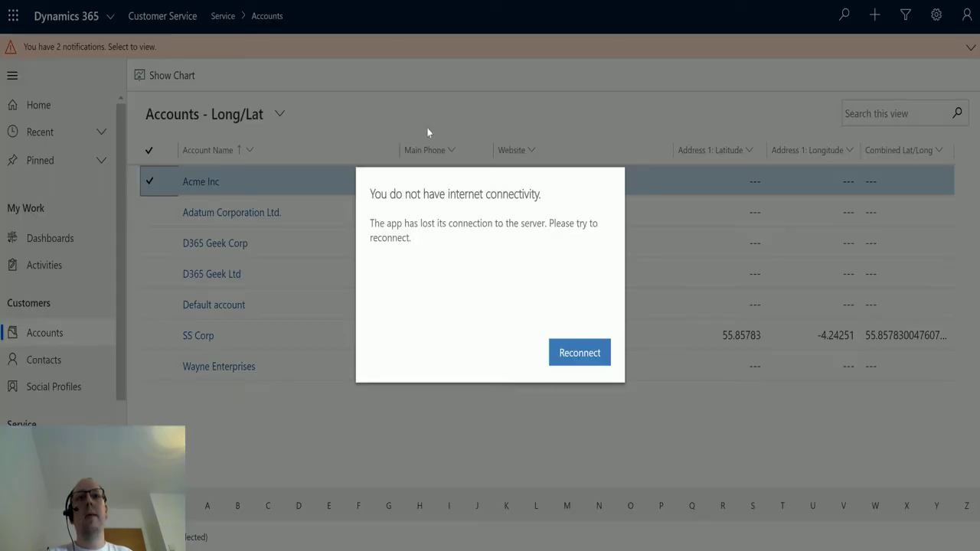
Reconnect the Accounts page and leave only the D365 Geek Corp row selected
{"action": "left_click", "coordinate": [575, 357]}
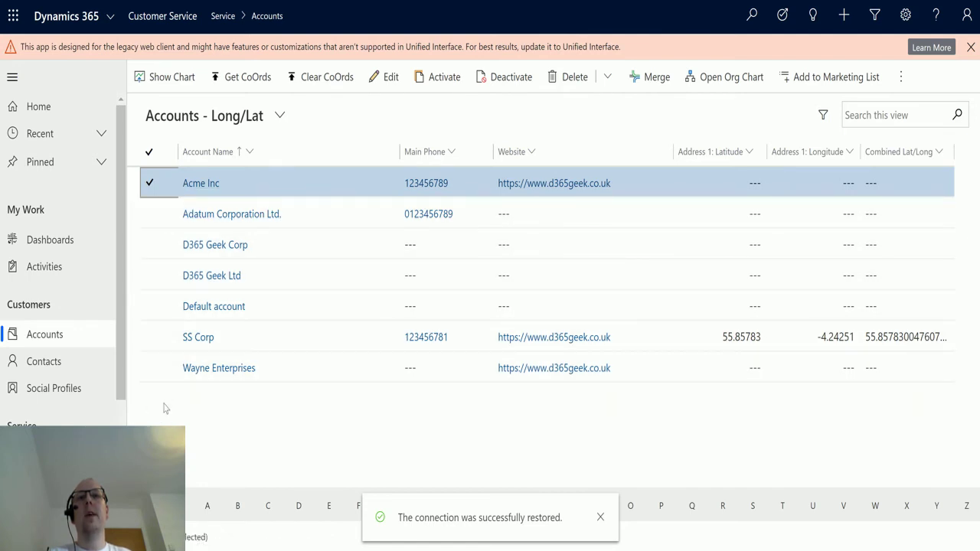
{"action": "left_click", "coordinate": [167, 248]}
{"action": "left_click", "coordinate": [149, 183]}
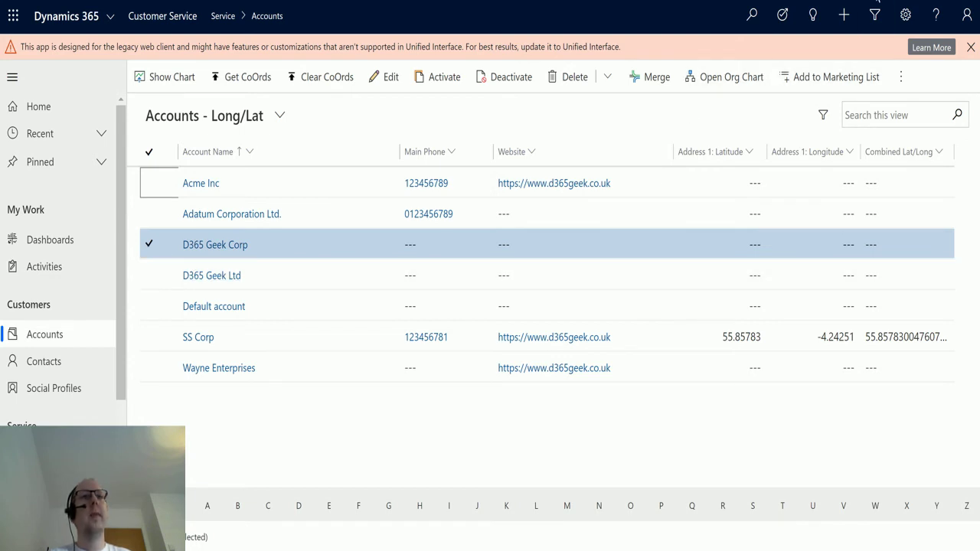
Run CDS Triggers Flow on D365 Geek Corp from the Flow menu and close the confirmation
{"action": "left_click", "coordinate": [904, 77]}
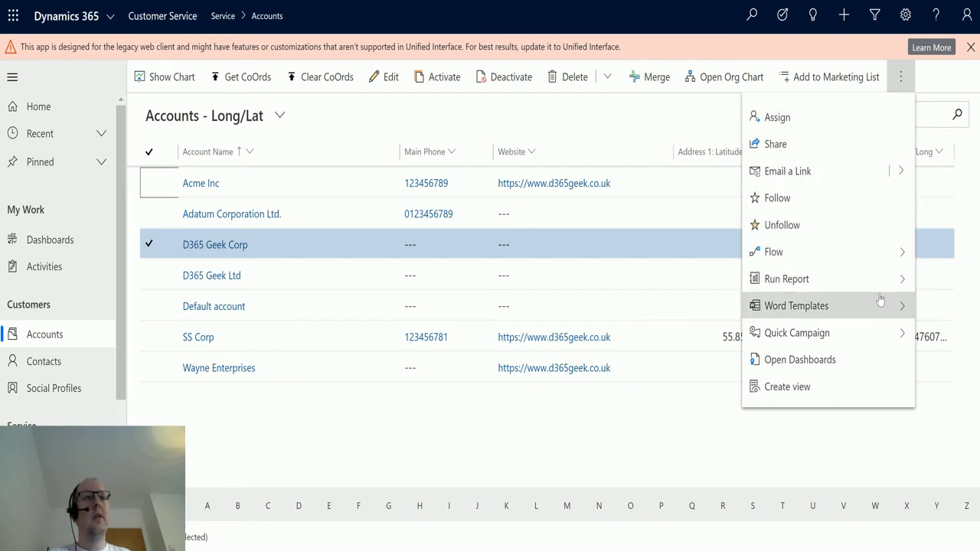
{"action": "left_click", "coordinate": [896, 252]}
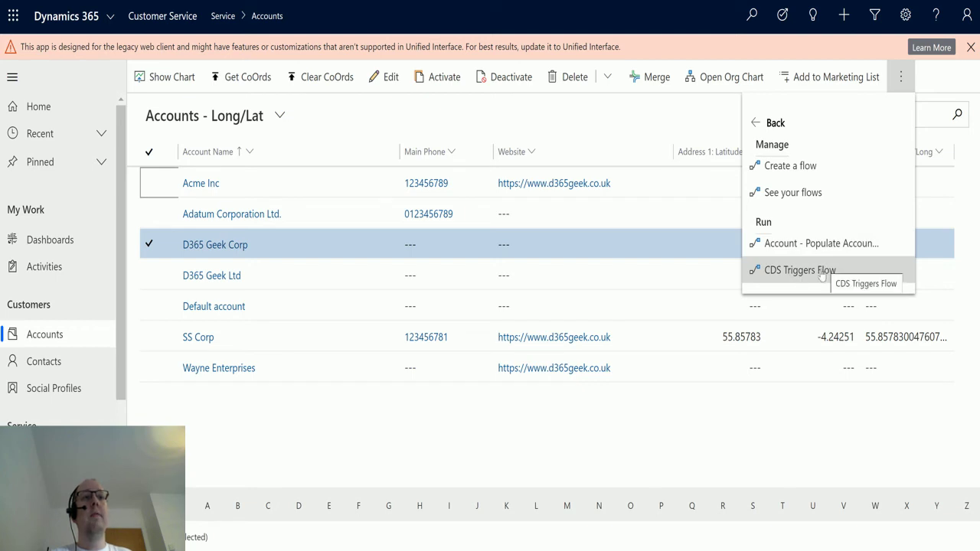
{"action": "left_click", "coordinate": [820, 274]}
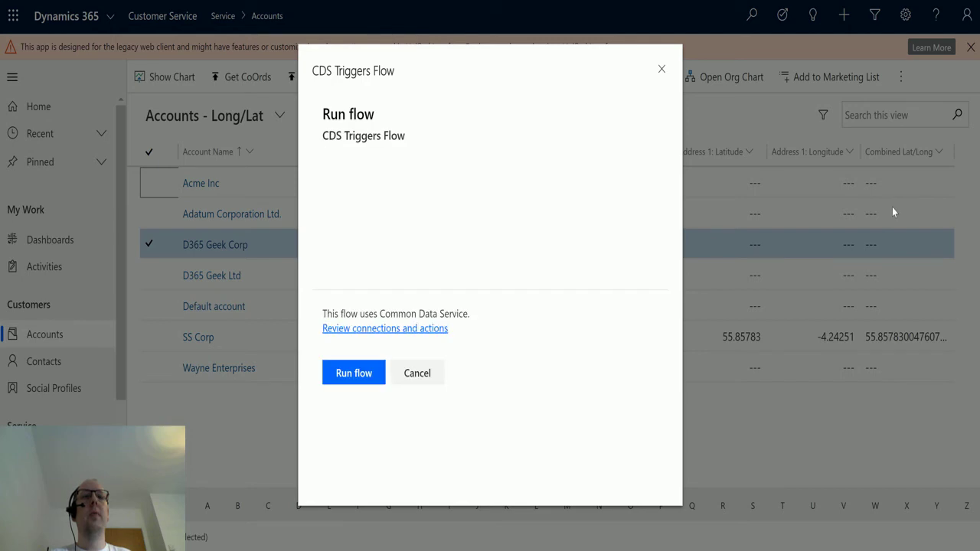
{"action": "left_click", "coordinate": [346, 374]}
{"action": "left_click", "coordinate": [348, 374]}
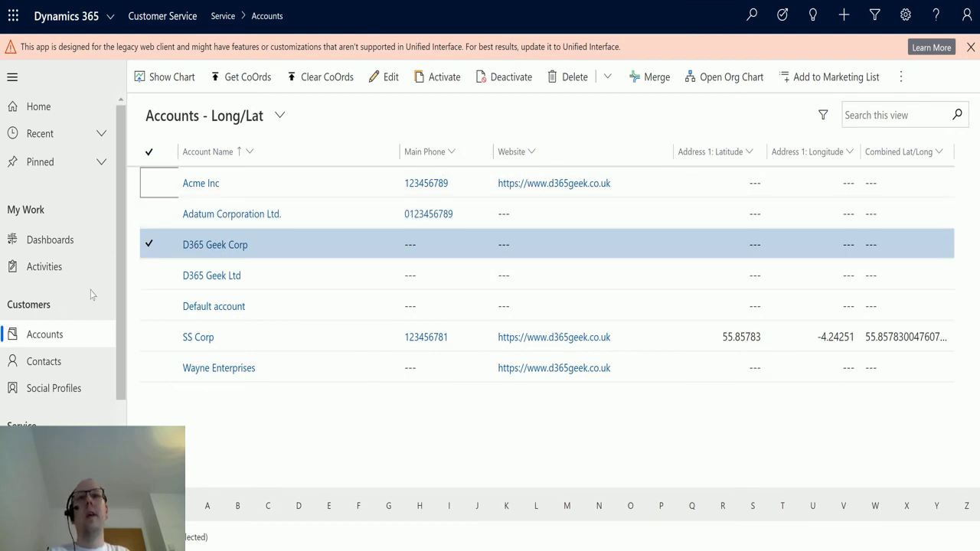
Refresh the Accounts list and open the renamed Matt's Awesome Company record
{"action": "left_click", "coordinate": [152, 247]}
{"action": "left_click", "coordinate": [368, 84]}
{"action": "left_click", "coordinate": [276, 317]}
{"action": "left_click", "coordinate": [276, 315]}
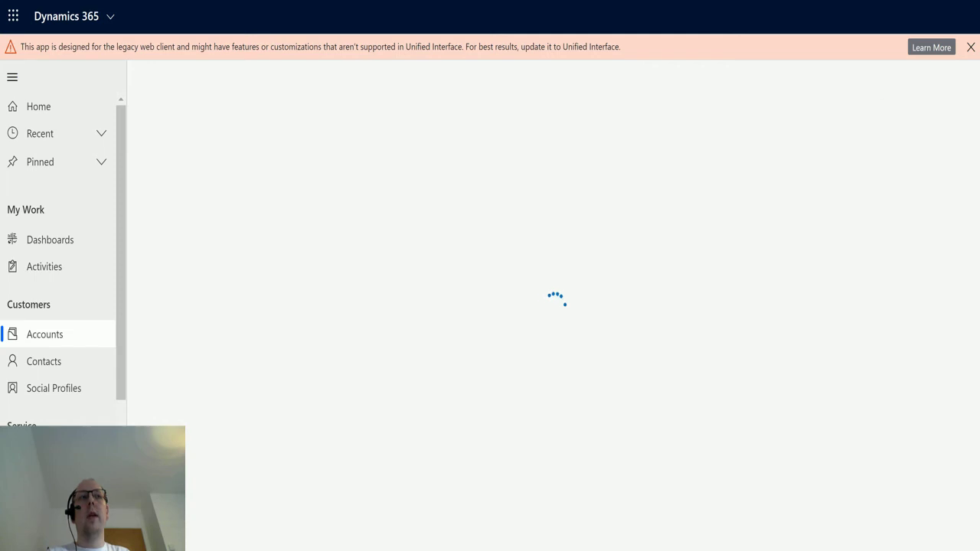
{"action": "left_click", "coordinate": [970, 48]}
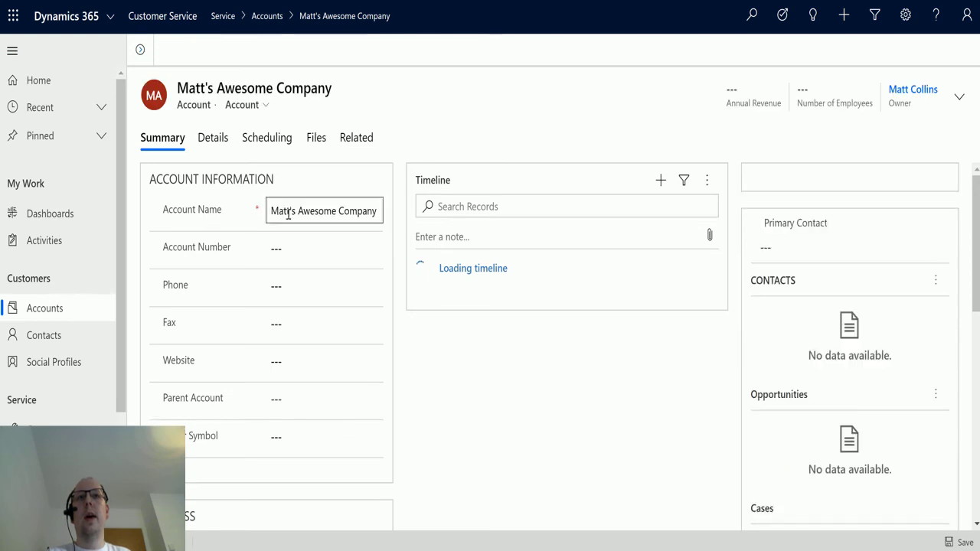
Choose Audit History from the Related tab of the Matt's Awesome Company record
{"action": "left_click", "coordinate": [366, 146]}
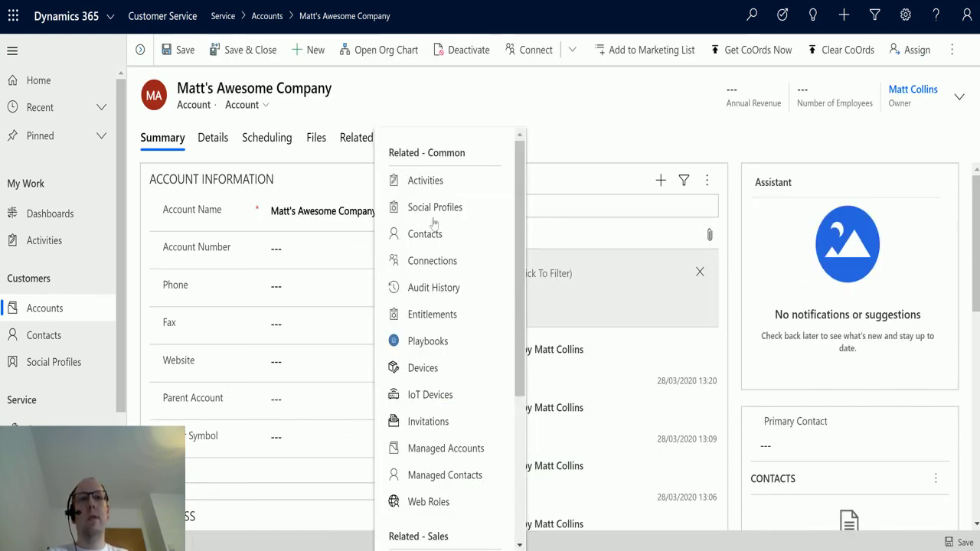
{"action": "scroll", "coordinate": [430, 337], "scroll_direction": "down", "scroll_amount": 2}
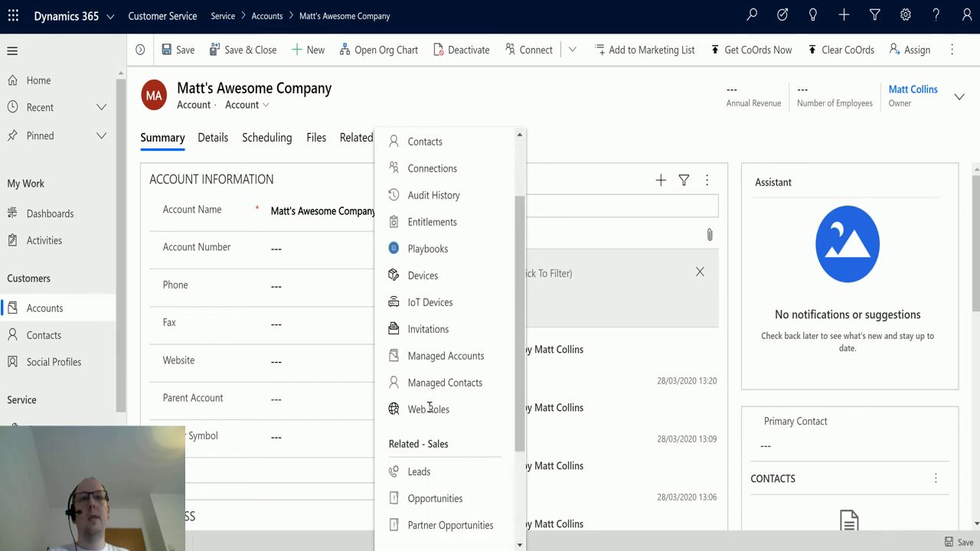
{"action": "scroll", "coordinate": [438, 458], "scroll_direction": "down", "scroll_amount": 1}
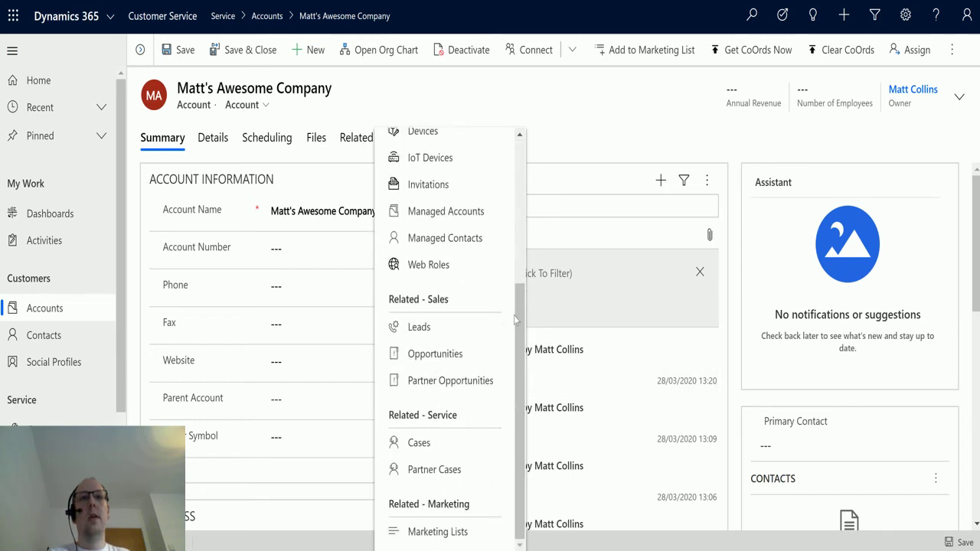
{"action": "left_click_drag", "start_coordinate": [516, 320], "coordinate": [513, 163]}
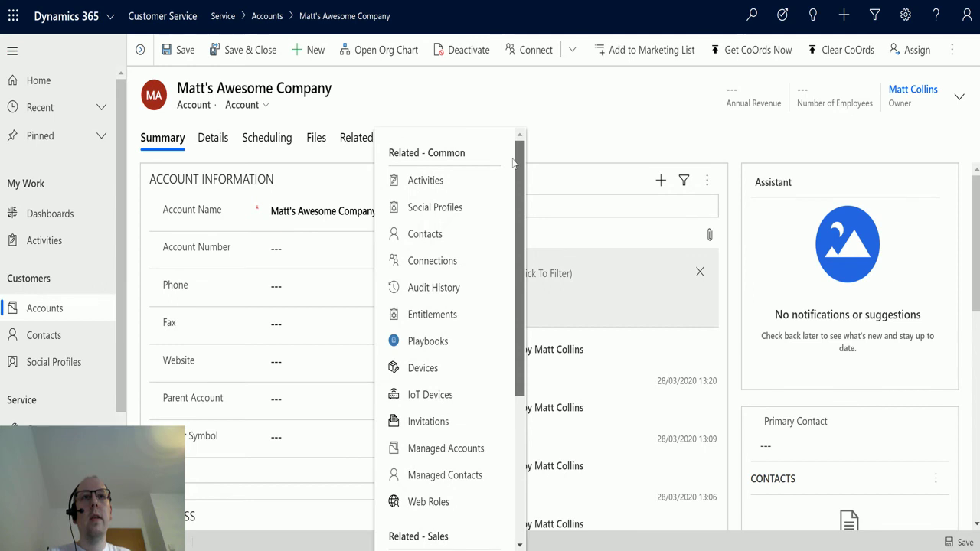
{"action": "left_click", "coordinate": [443, 289]}
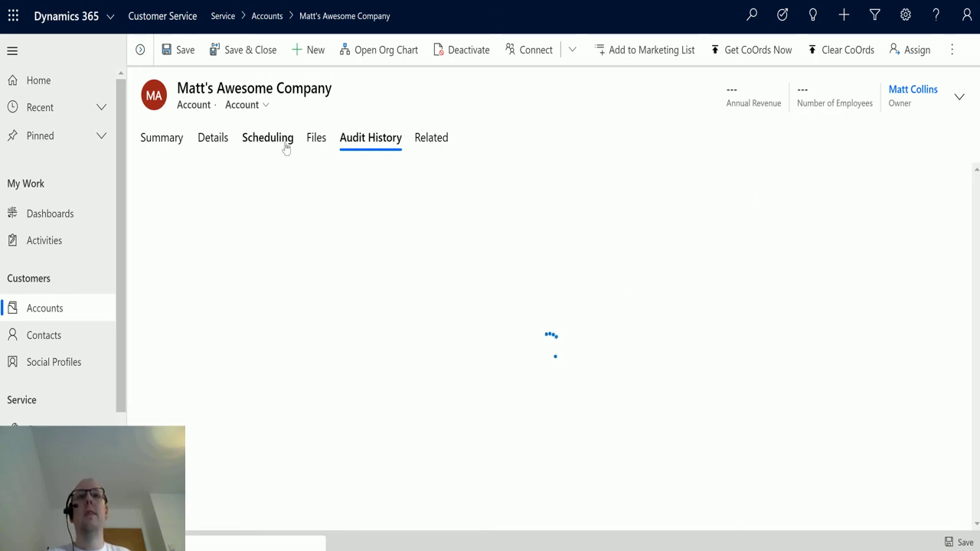
{"action": "left_click", "coordinate": [175, 144]}
{"action": "left_click", "coordinate": [381, 145]}
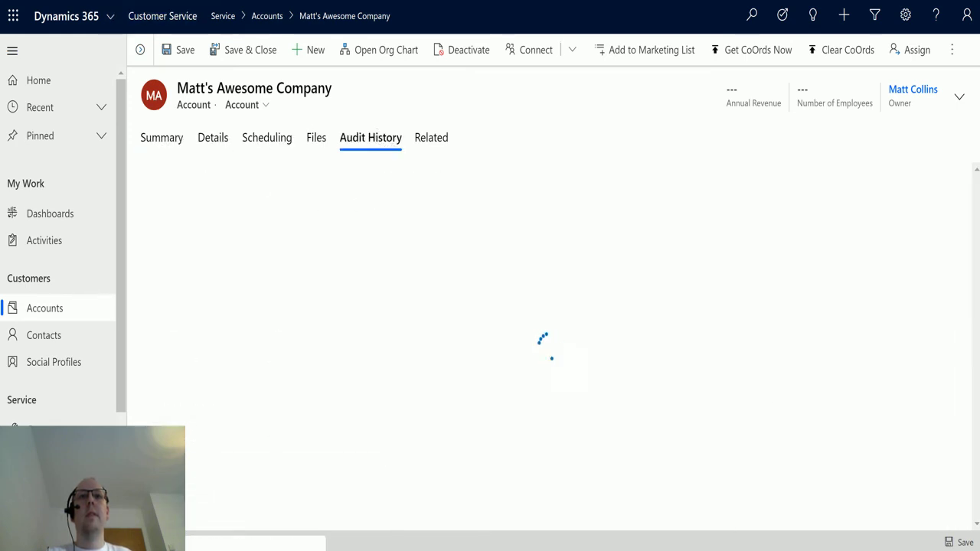
{"action": "left_click", "coordinate": [403, 151]}
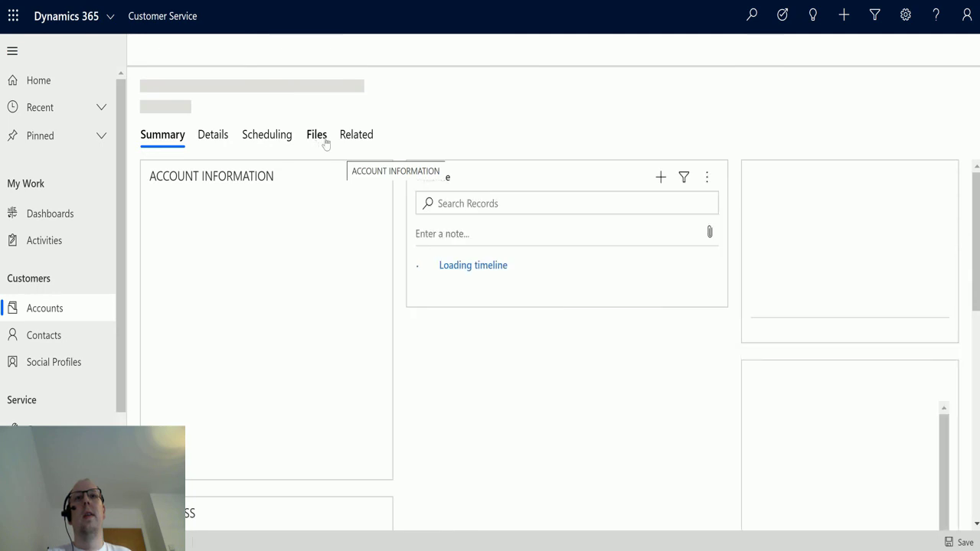
{"action": "left_click", "coordinate": [359, 140]}
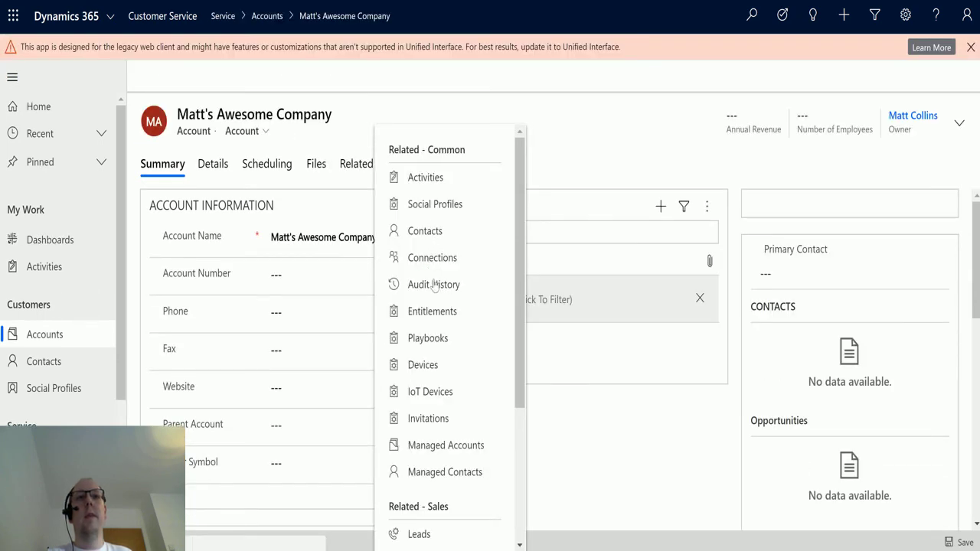
{"action": "left_click", "coordinate": [435, 285]}
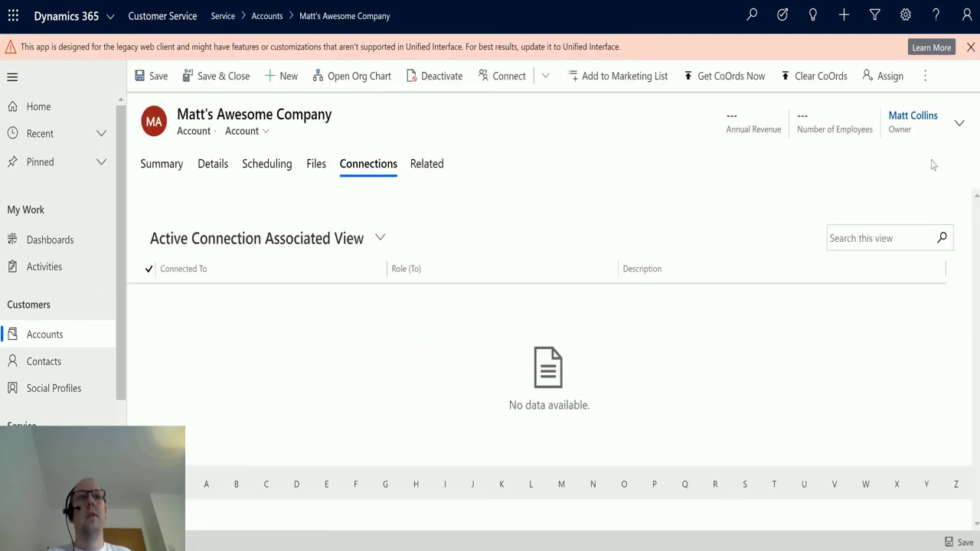
{"action": "left_click", "coordinate": [426, 164]}
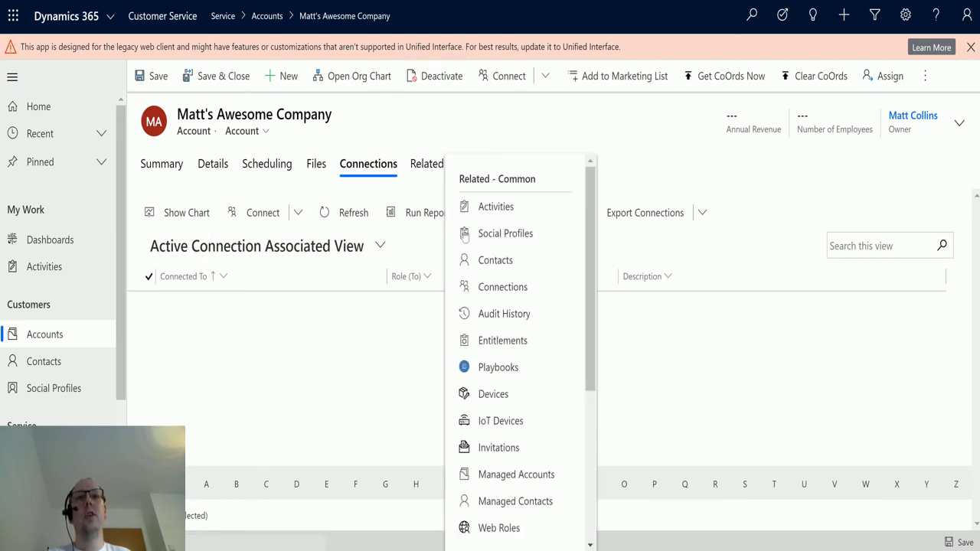
{"action": "left_click", "coordinate": [503, 317]}
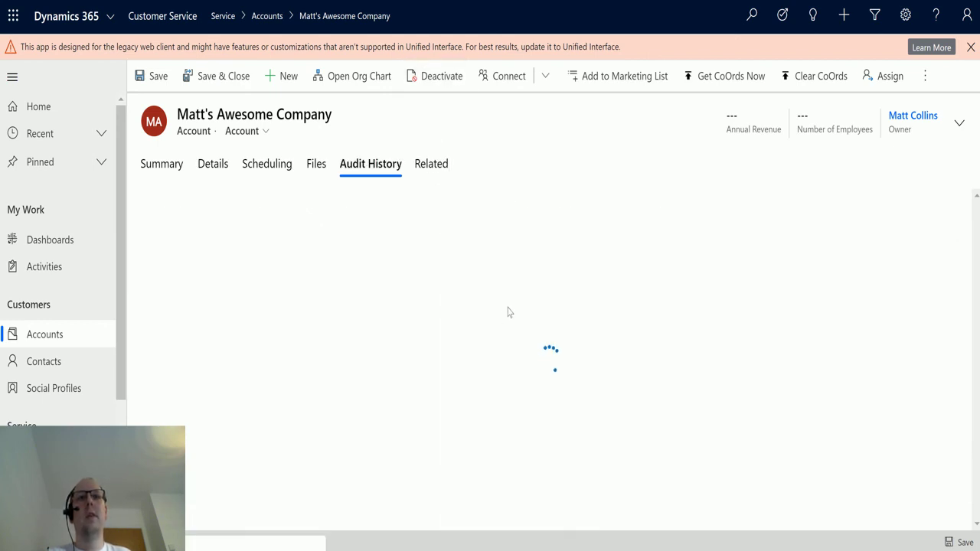
{"action": "left_click", "coordinate": [971, 48]}
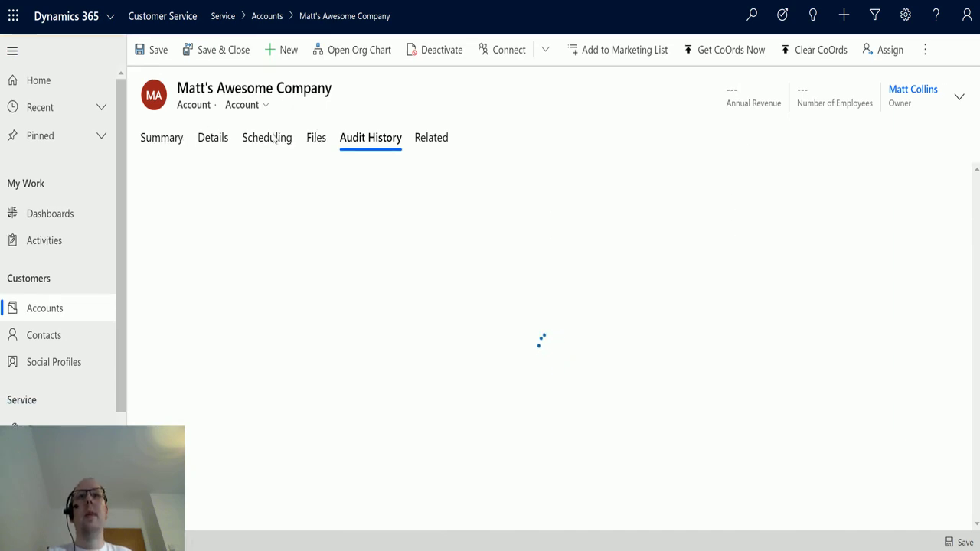
Return to the Accounts - Long/Lat list, which now includes Matt's Awesome Company
{"action": "left_click", "coordinate": [50, 311]}
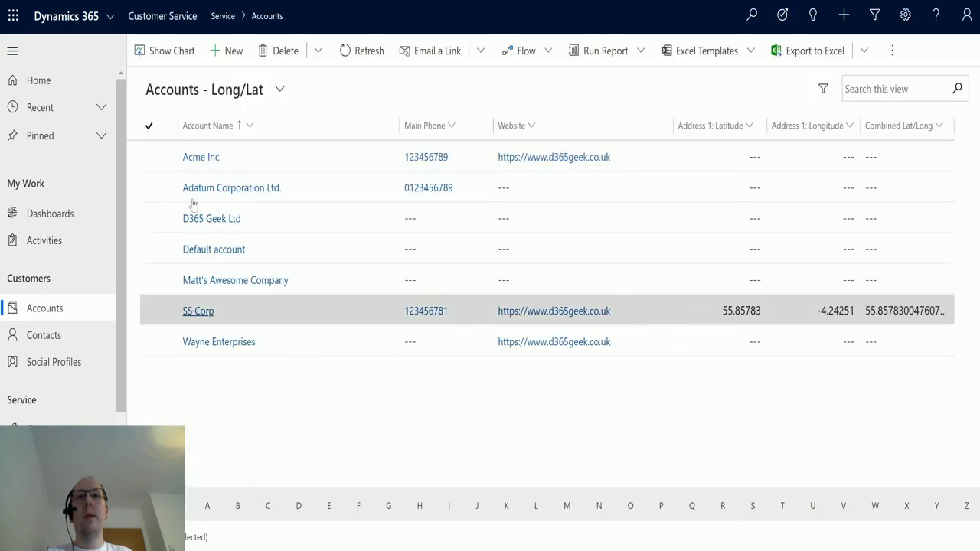